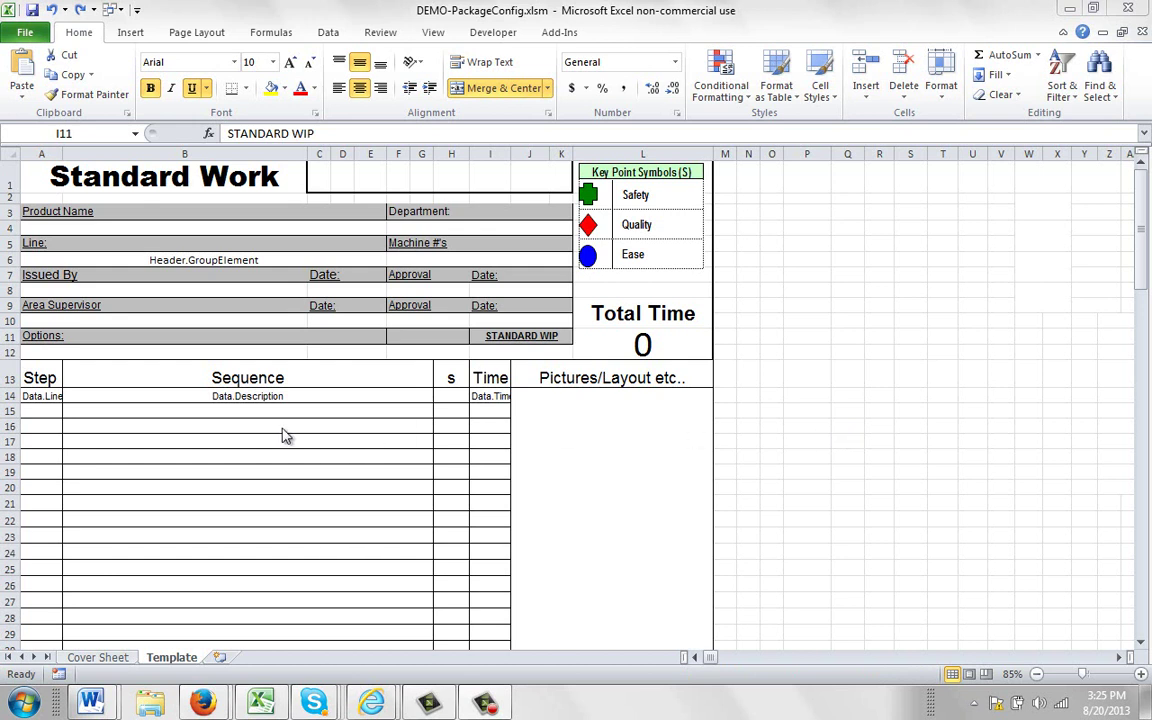
Step: Inspect cells B14 and J14, then select the step table block through column L
left_click(197, 396)
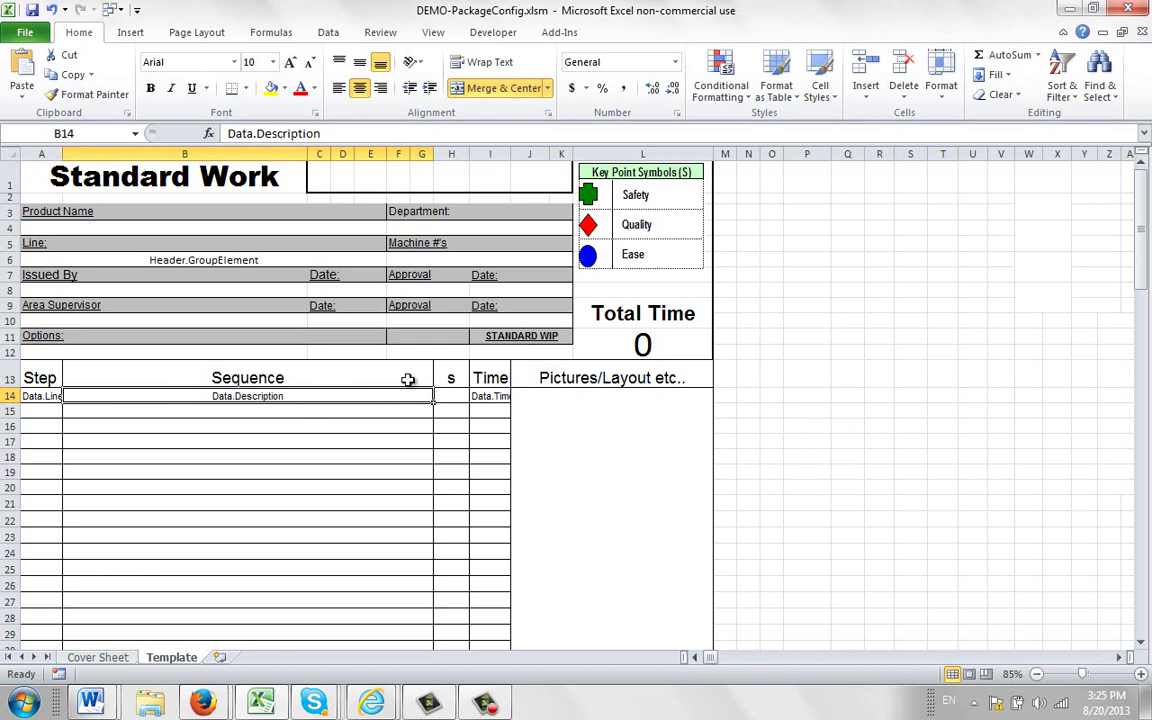
left_click(603, 432)
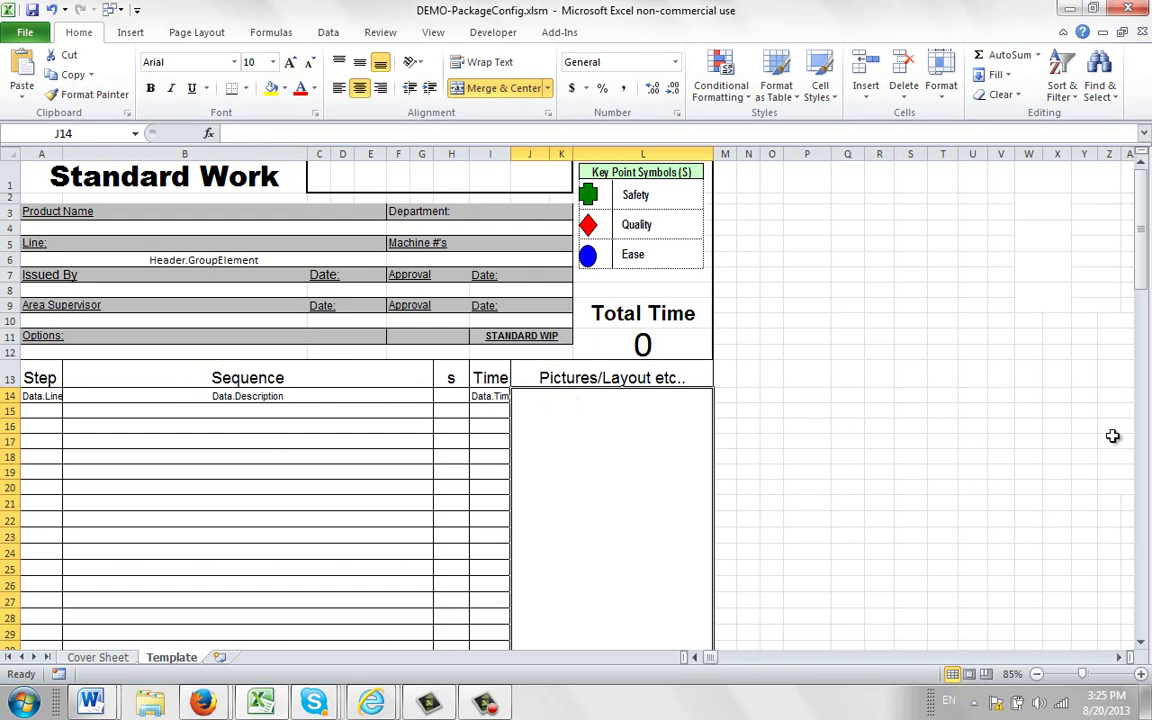
left_click_drag(1141, 262, 1131, 284)
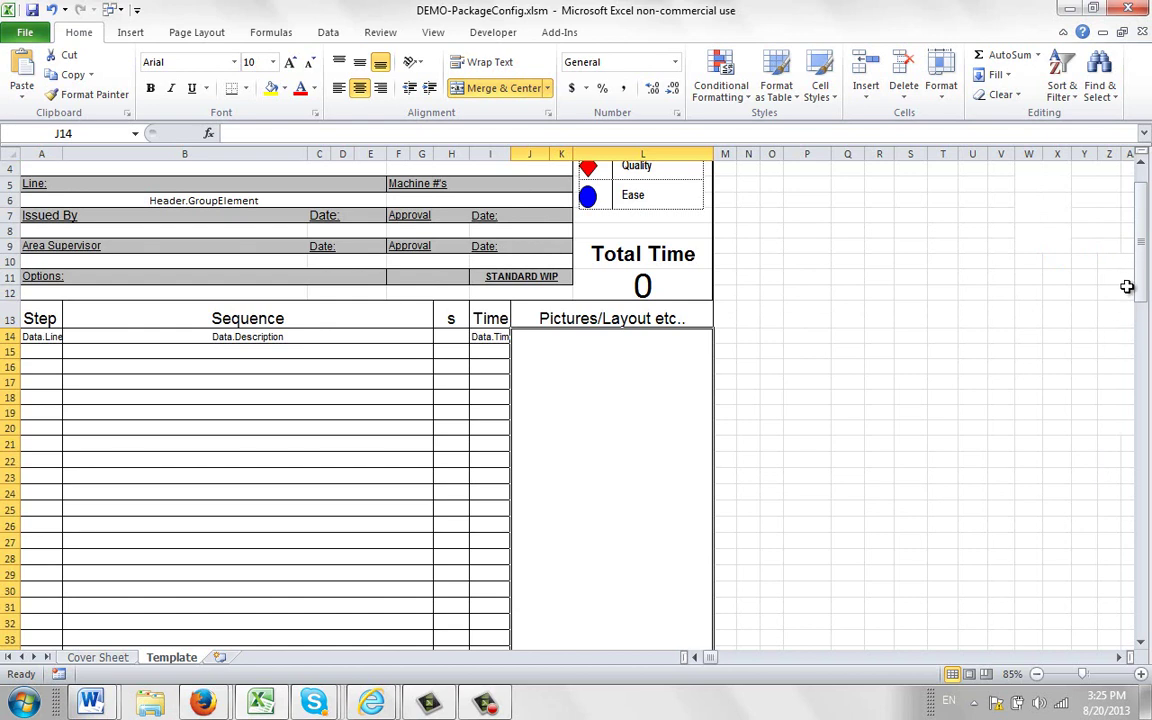
scroll(1030, 215, "up", 1)
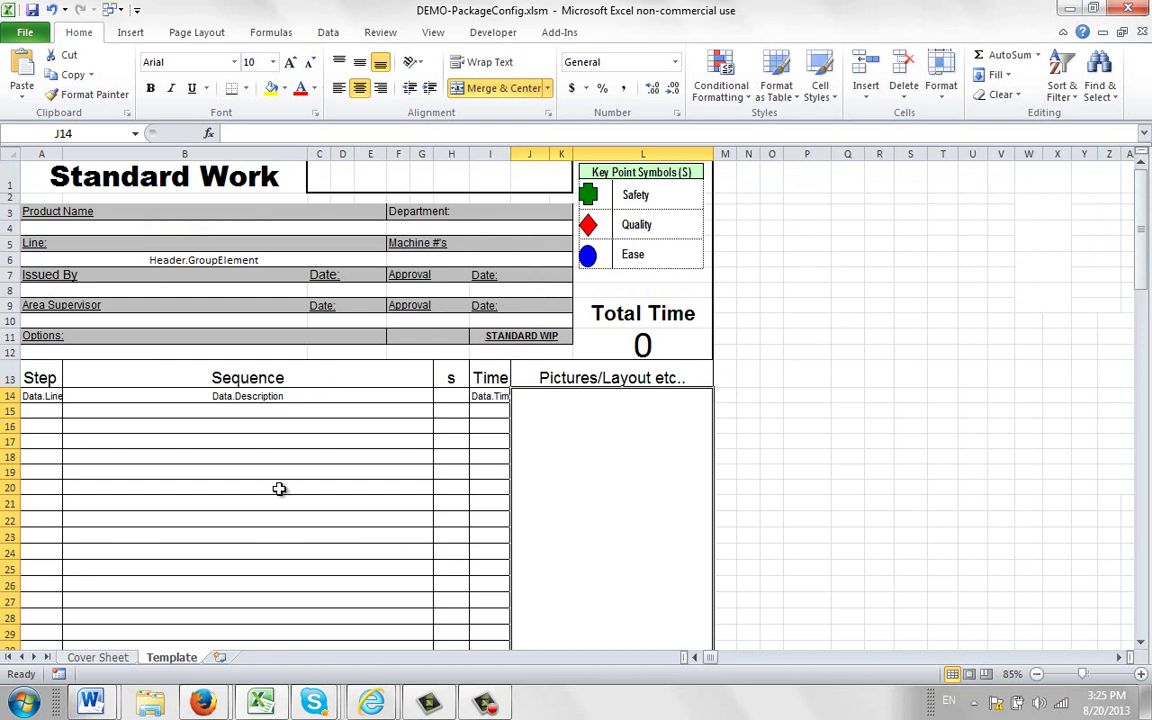
mouse_move(40, 398)
left_mouse_down()
mouse_move(530, 538)
mouse_move(519, 520)
left_mouse_up()
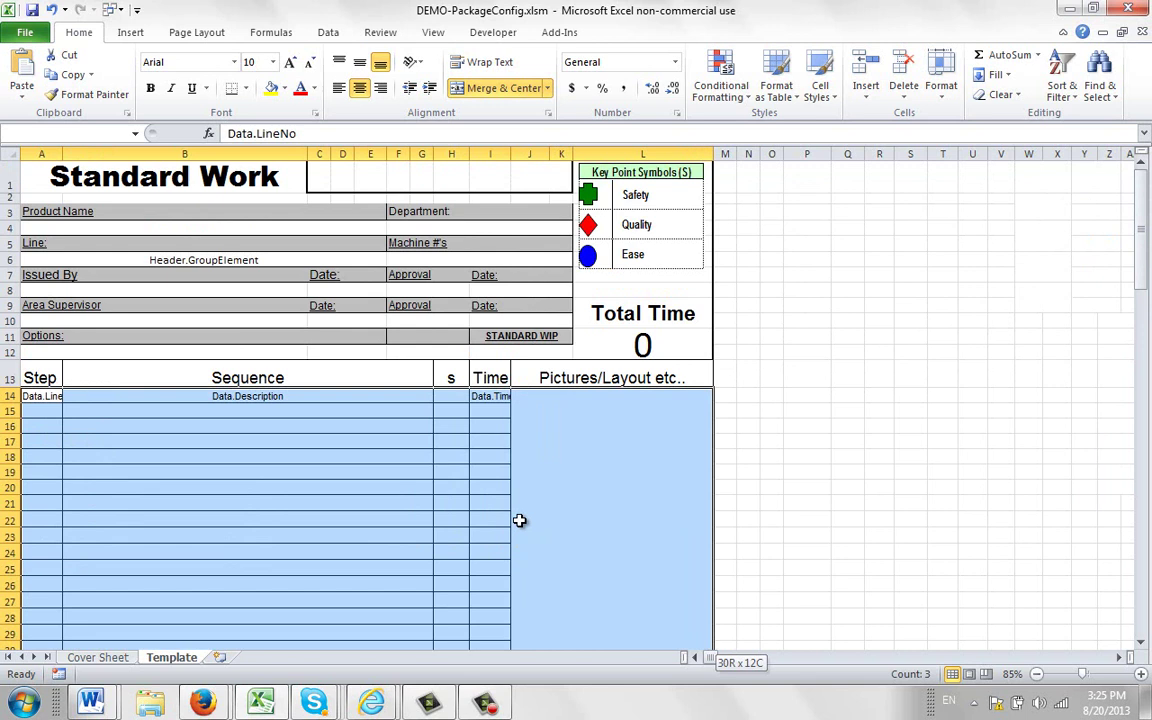
Step: Clear Merge cells for the Pictures/Layout area J14 in Format Cells Alignment
left_click(594, 473)
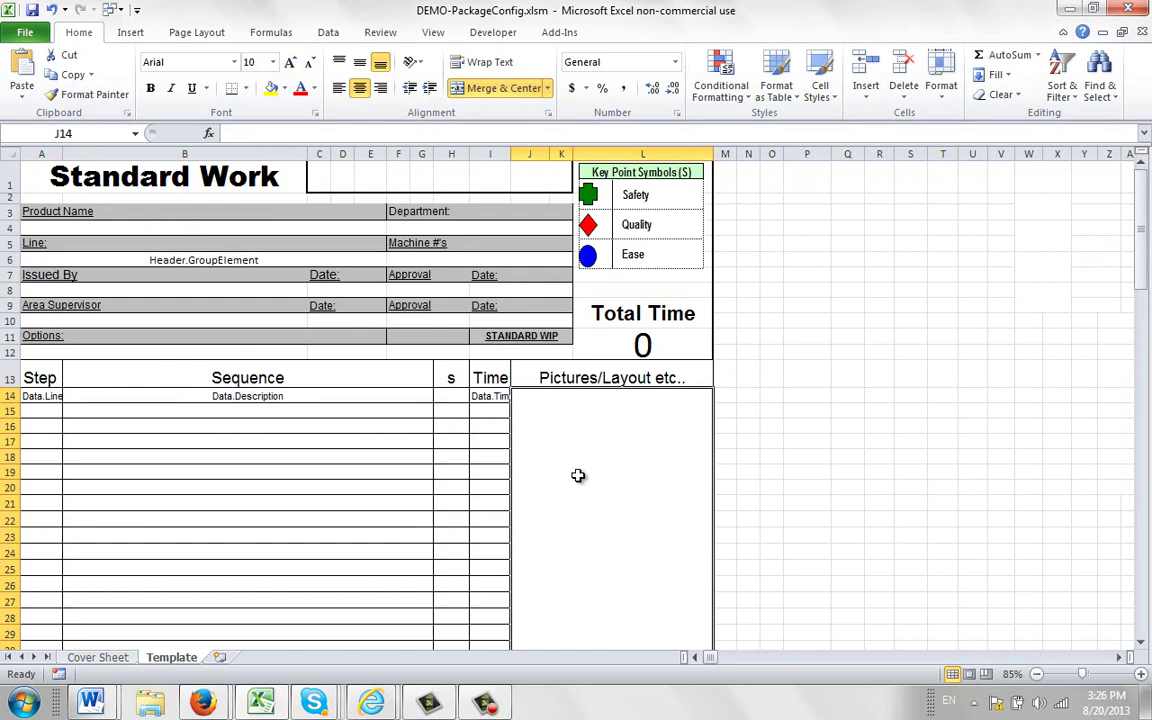
right_click(579, 480)
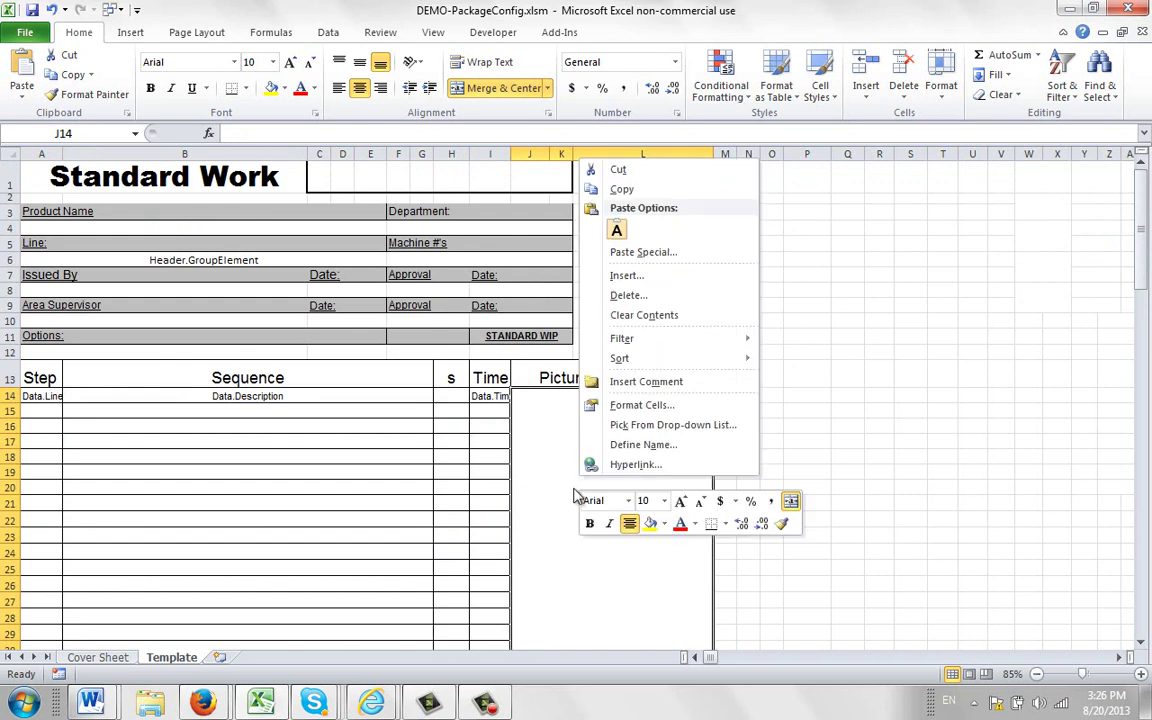
left_click(654, 404)
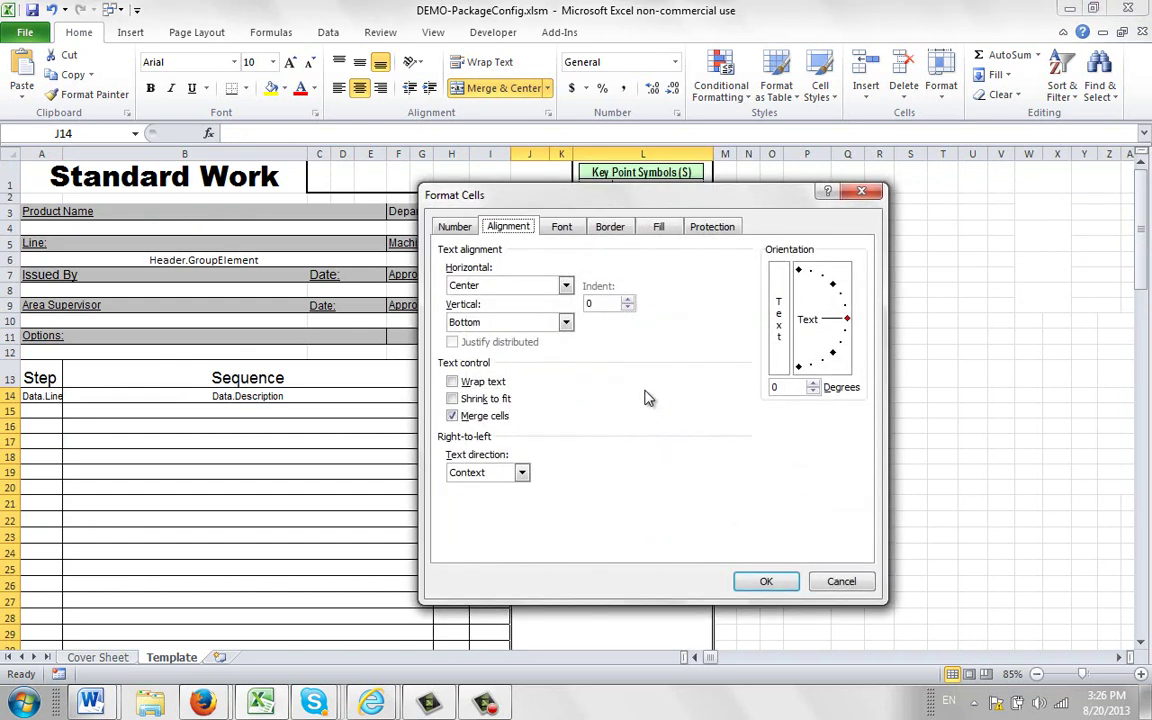
left_click(452, 415)
left_click(766, 581)
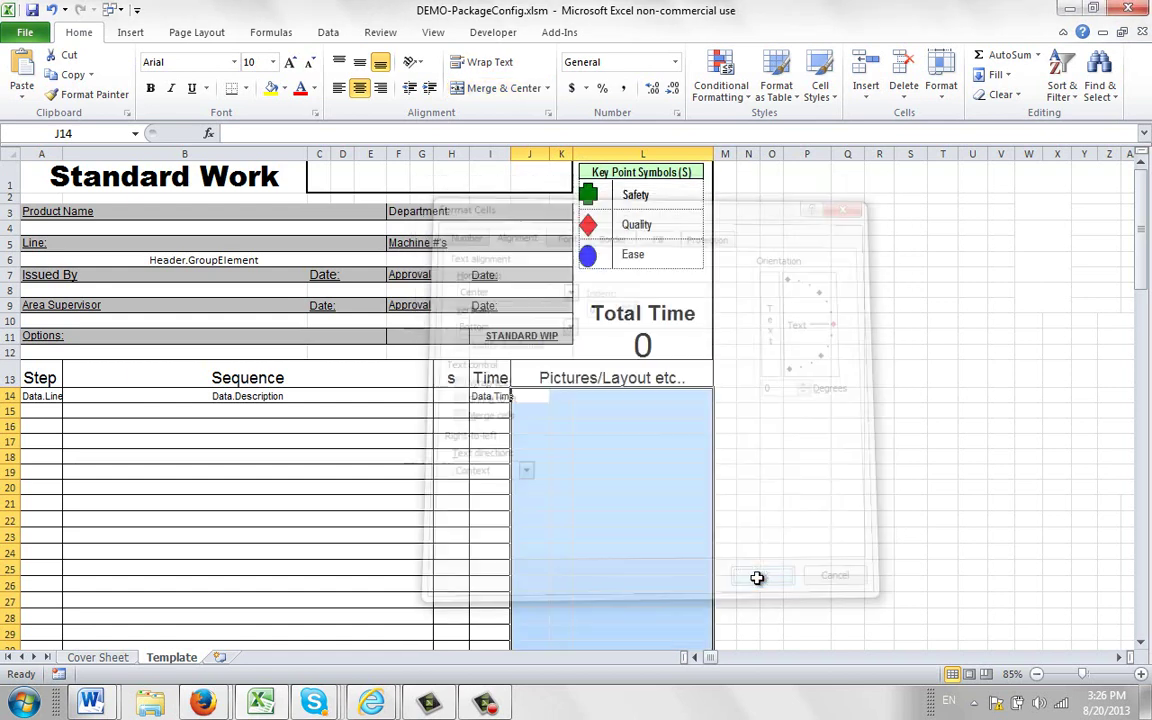
left_click(789, 501)
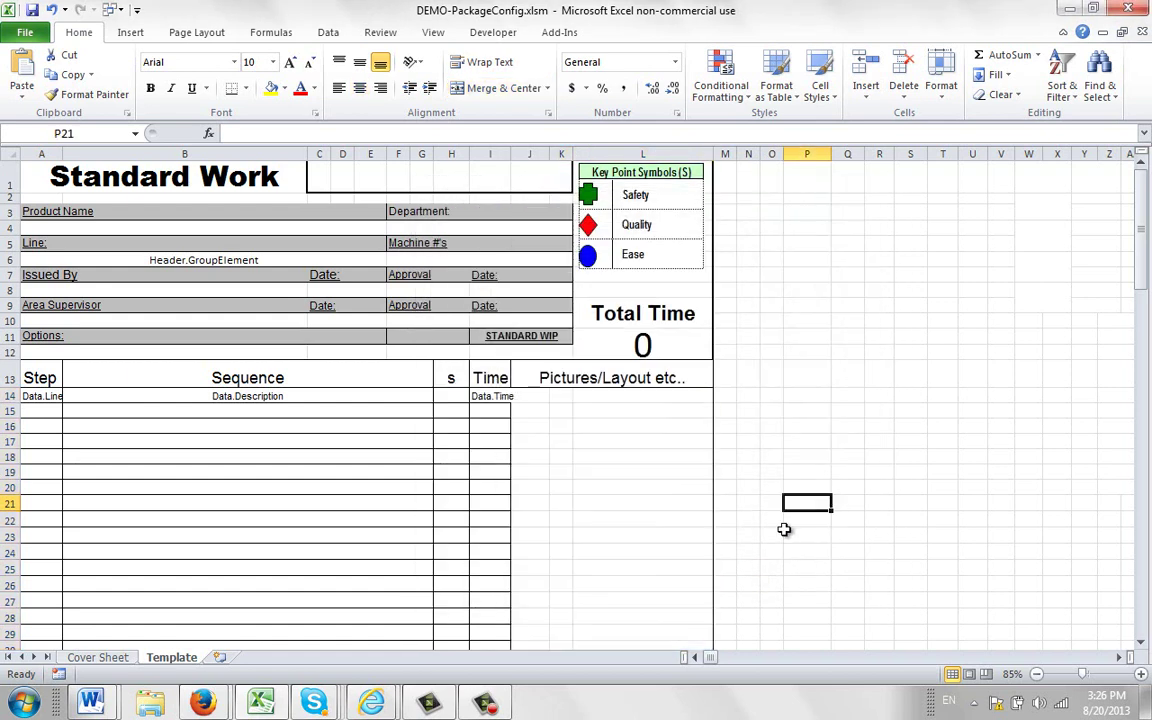
Step: Clear Merge cells for the lower Pictures/Layout area at J44, then return to cell B14
left_click(1145, 648)
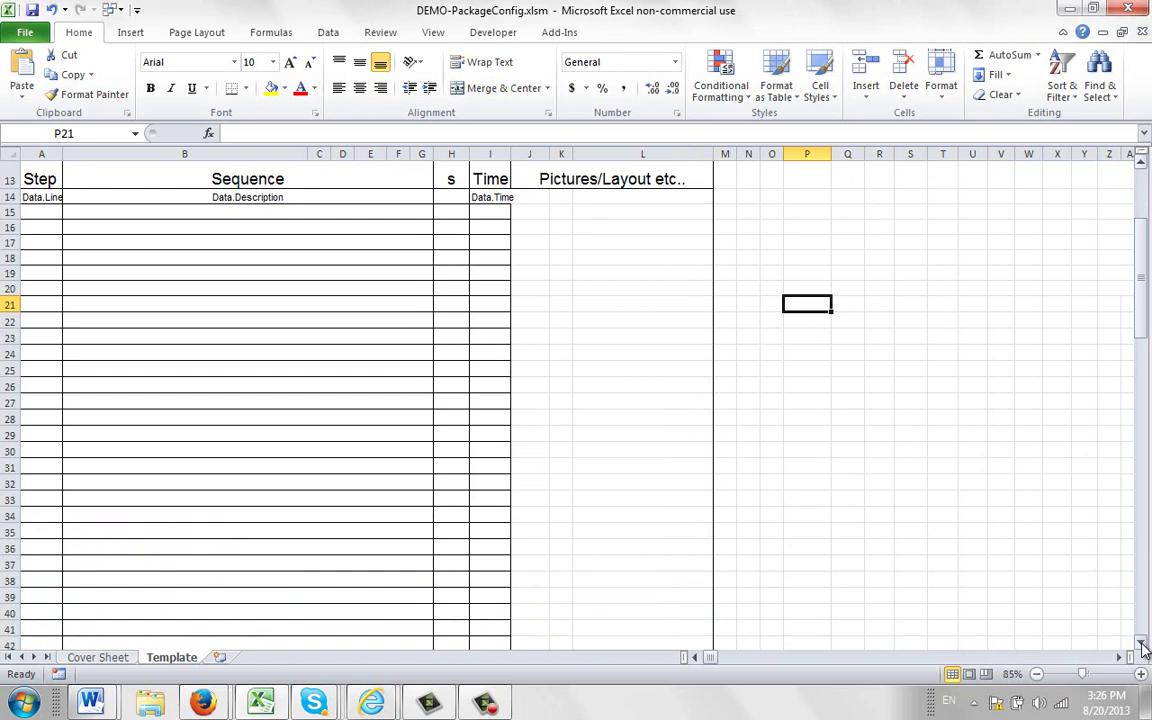
left_click(1145, 648)
right_click(621, 375)
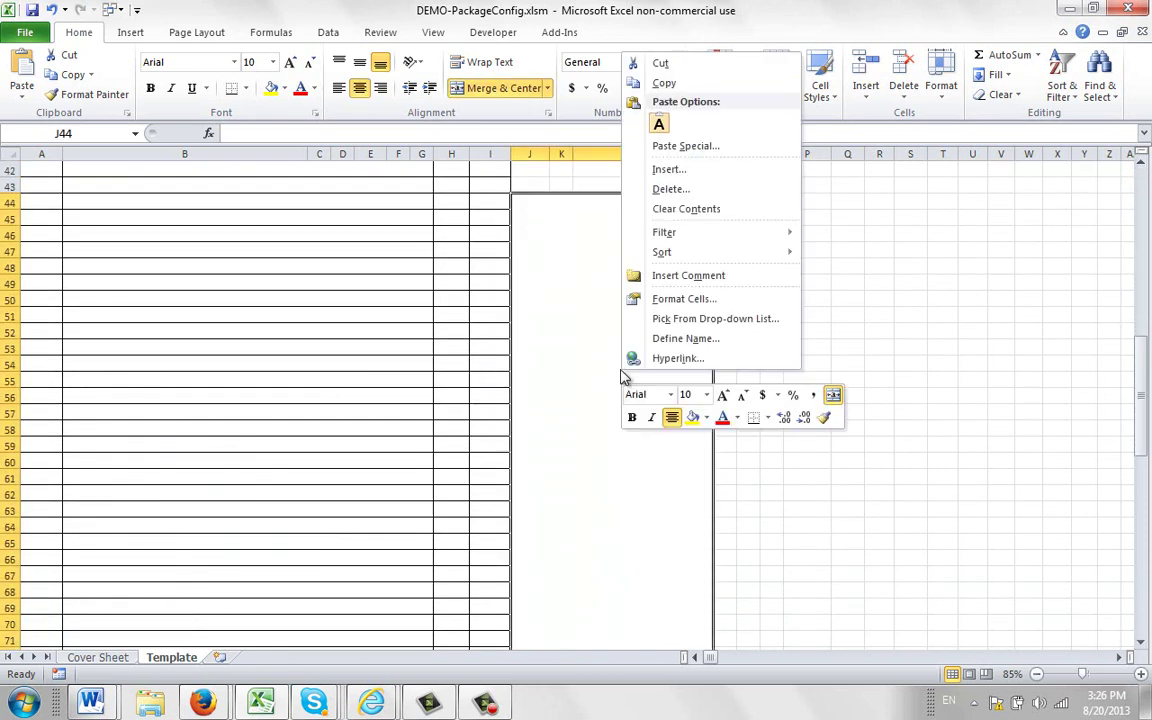
left_click(674, 300)
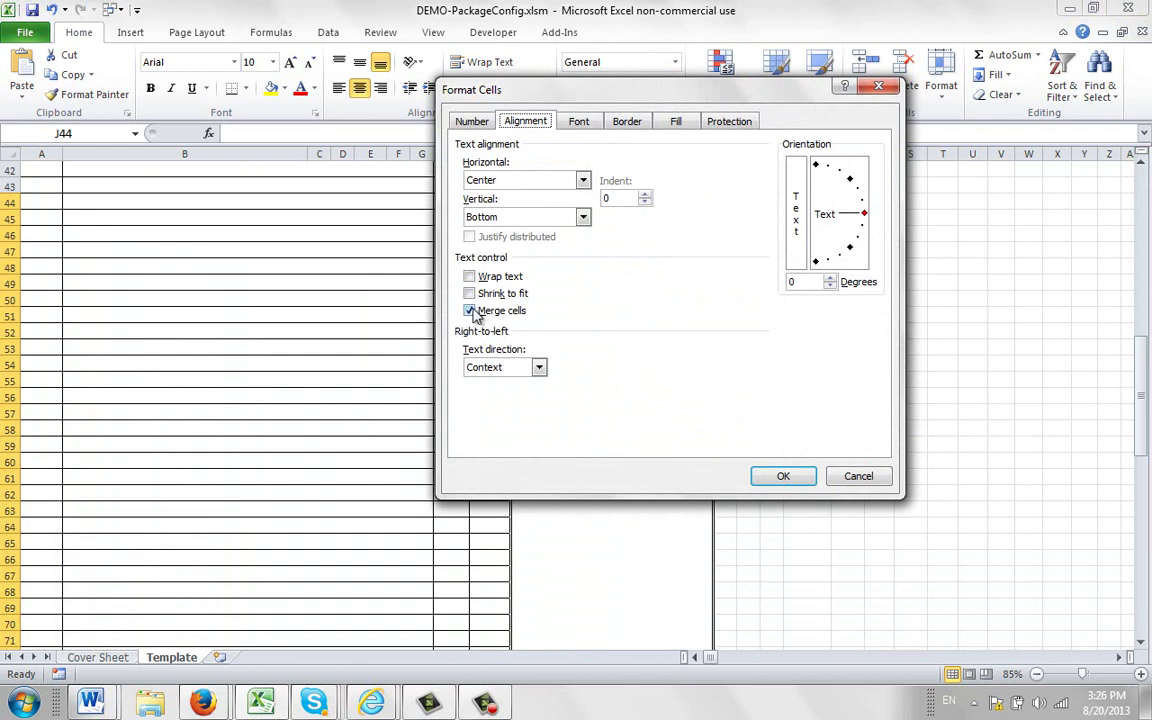
left_click(470, 310)
left_click(783, 476)
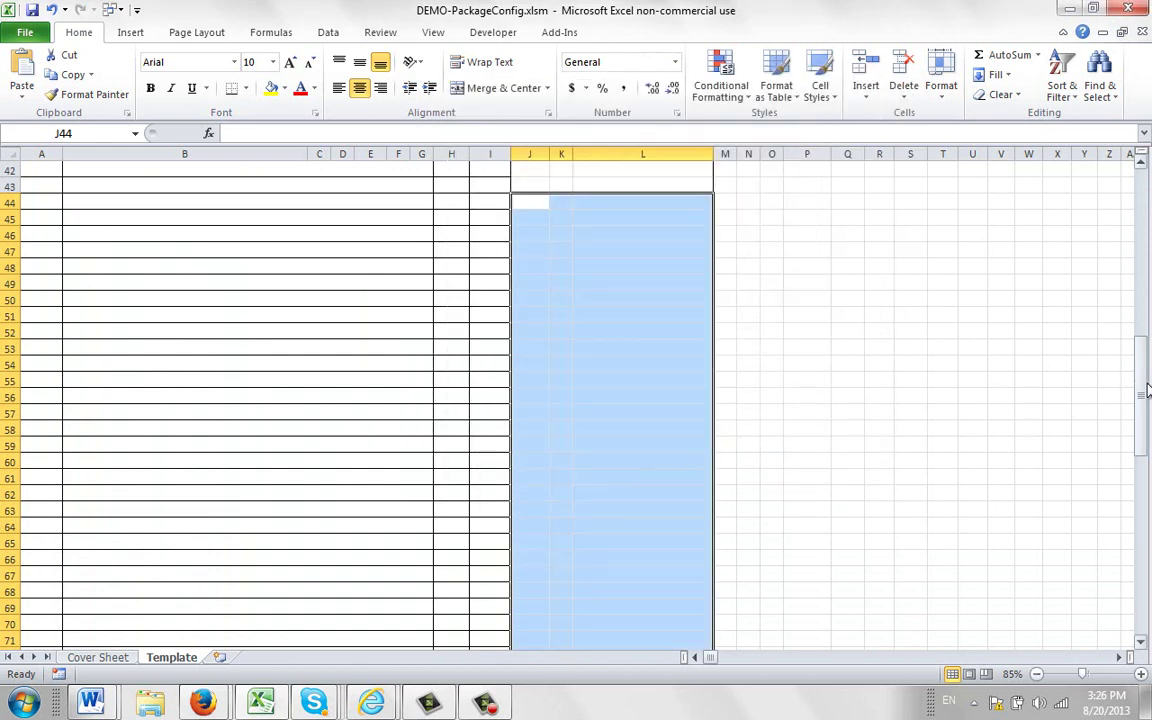
left_click_drag(1143, 395, 1131, 200)
left_click(126, 395)
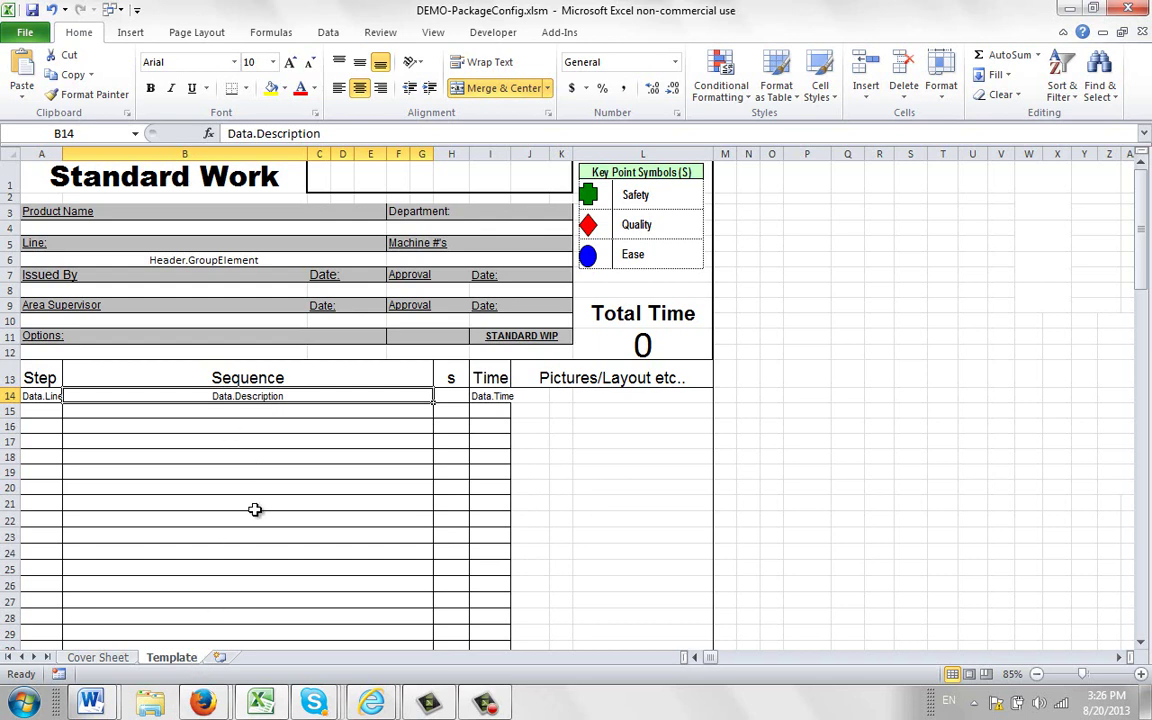
Step: On the Cover Sheet, inspect the Walking Path area and the row 6 data cells without editing
left_click(85, 658)
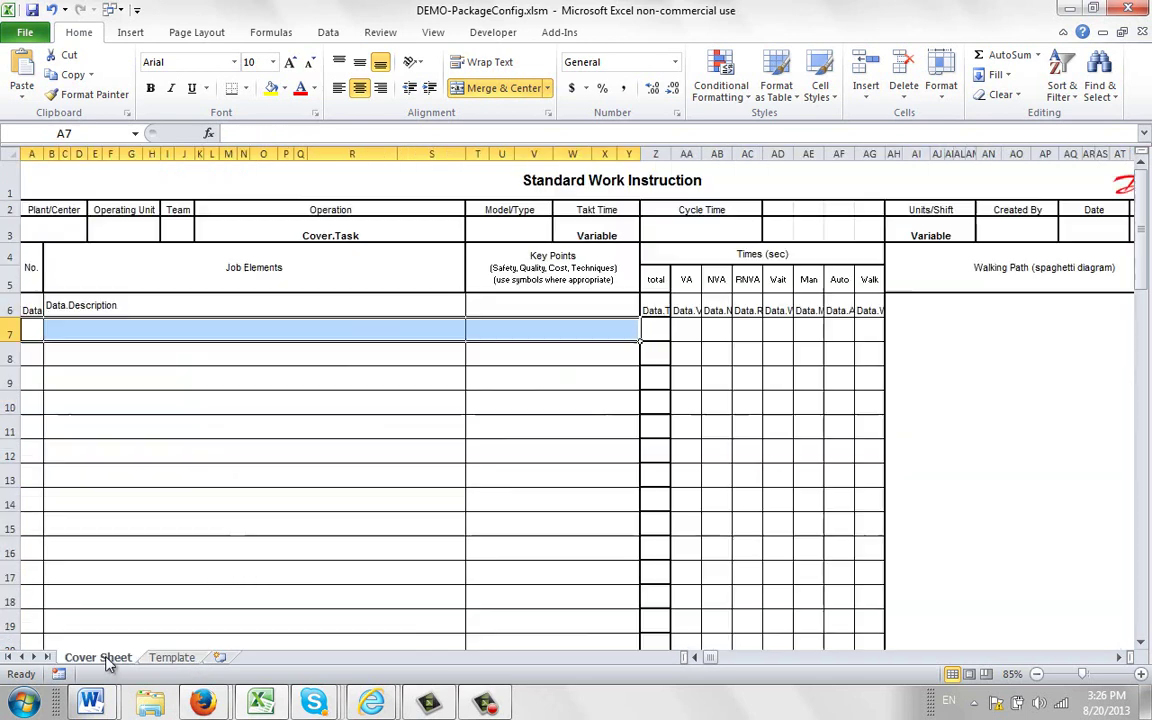
left_click(1008, 396)
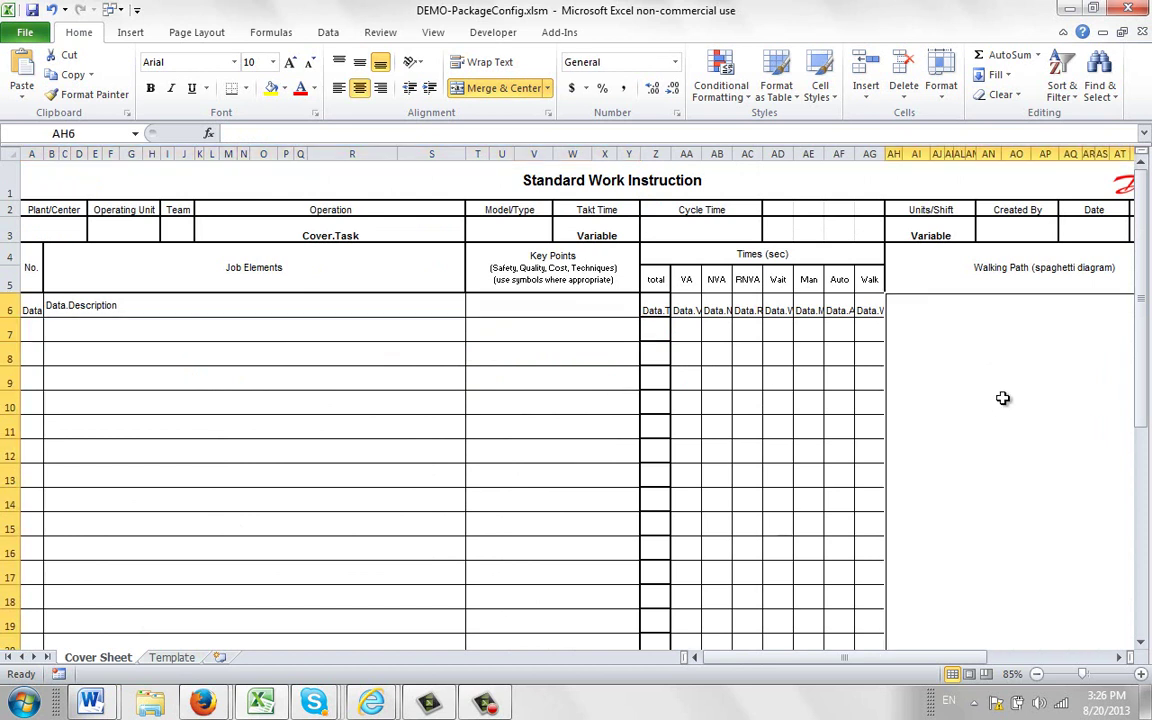
left_click_drag(27, 303, 700, 320)
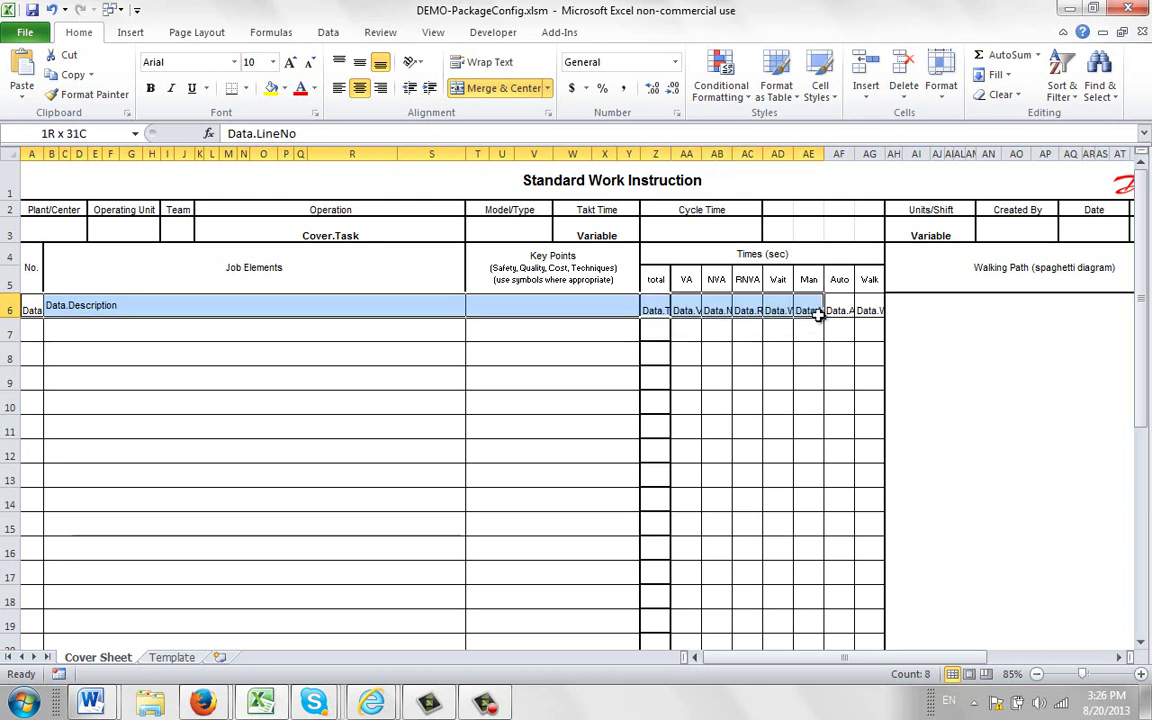
left_click_drag(700, 320, 840, 310)
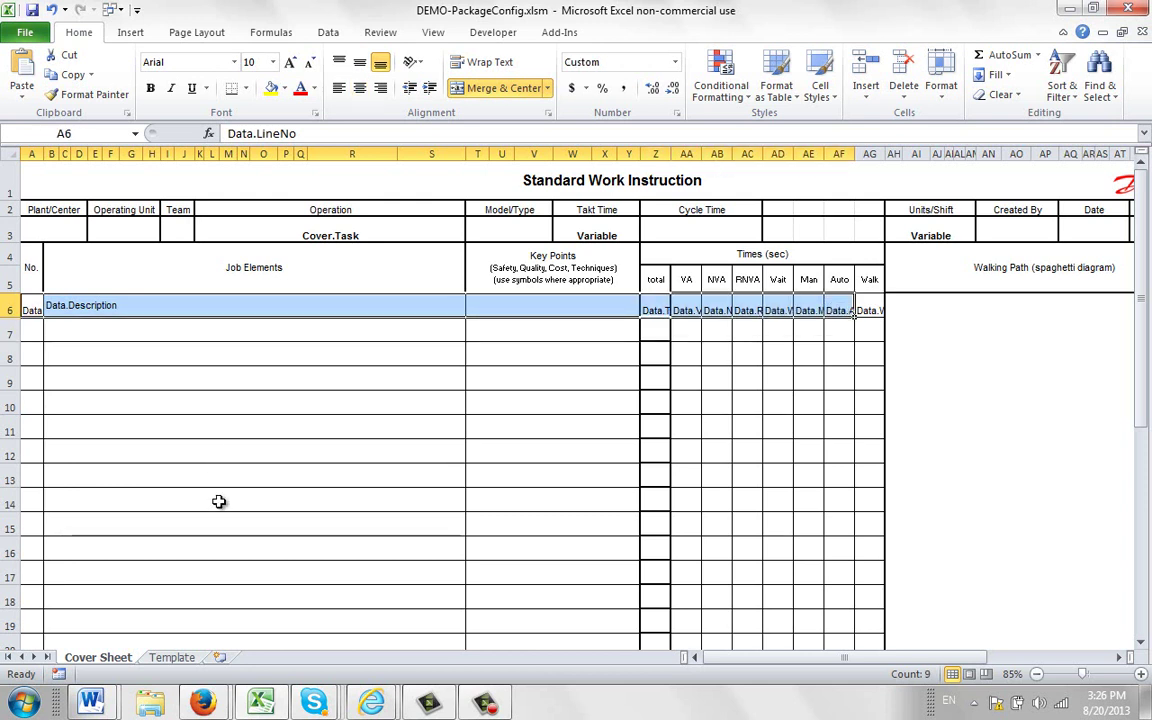